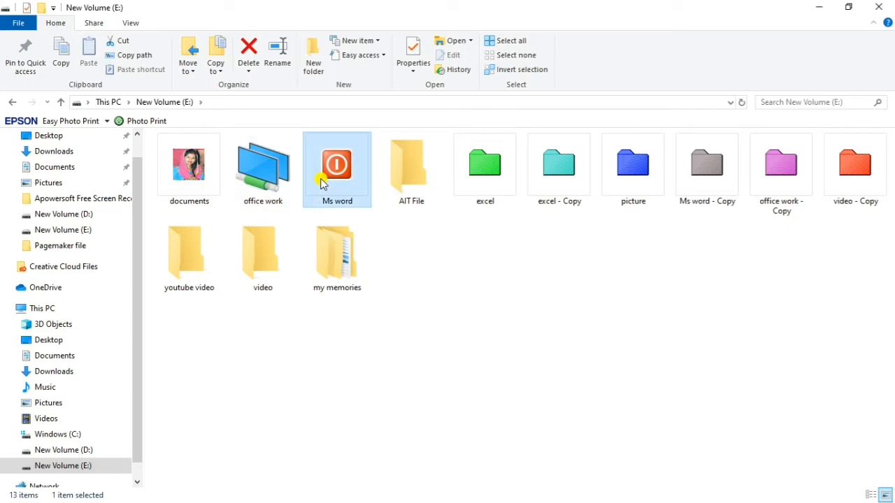
Look over the folder icons on drive E:, check the contents of the documents folder and return to the drive.
mouse_move(347, 259)
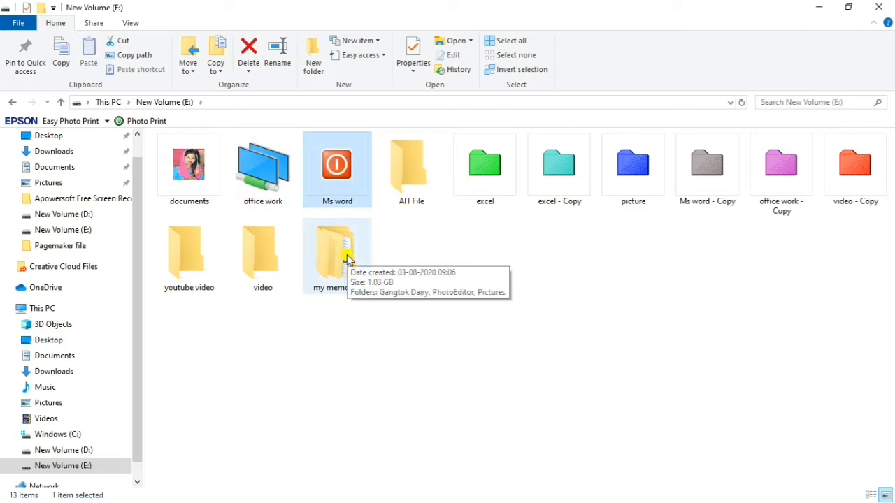
left_click(257, 264)
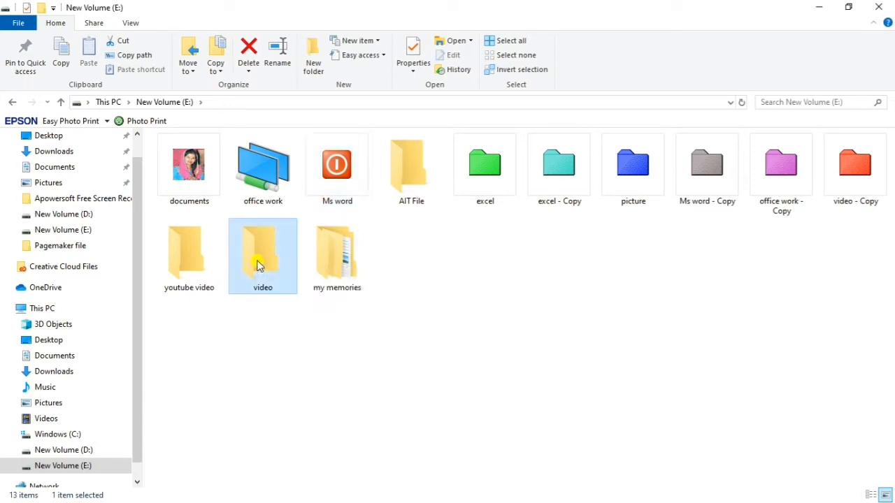
left_click(411, 171)
left_click(480, 173)
left_click(553, 172)
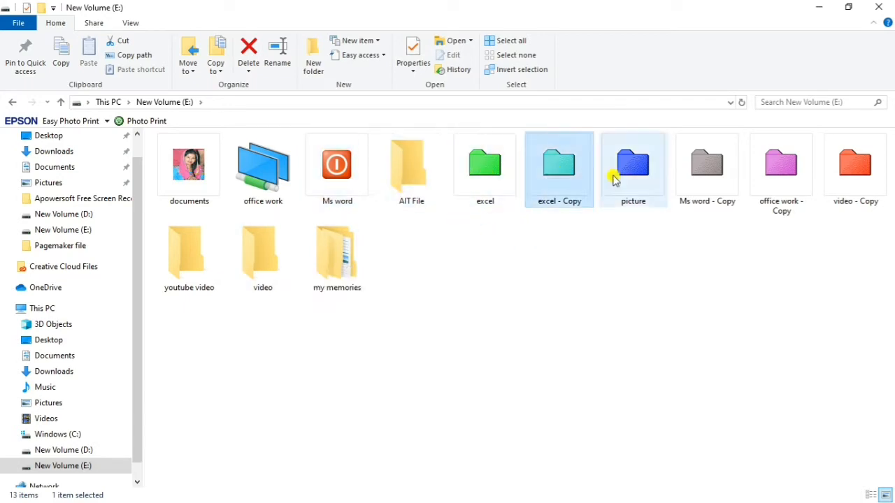
left_click(637, 172)
left_click(716, 172)
left_click(783, 168)
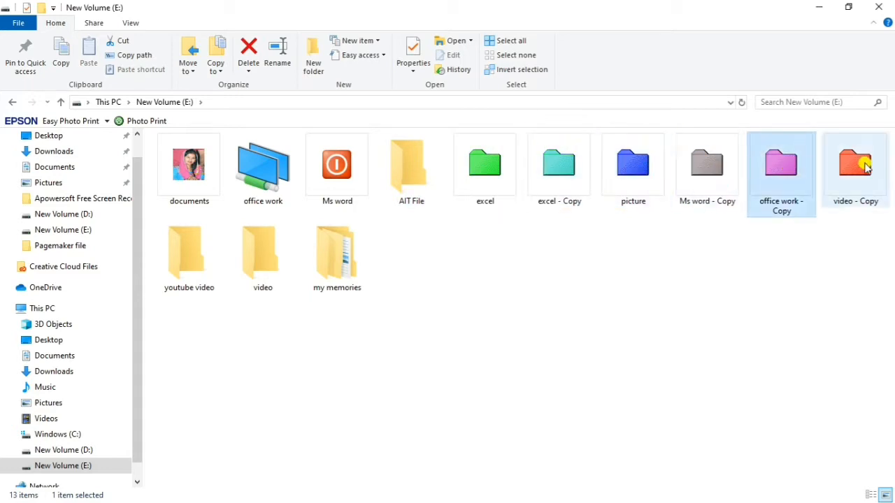
left_click(866, 167)
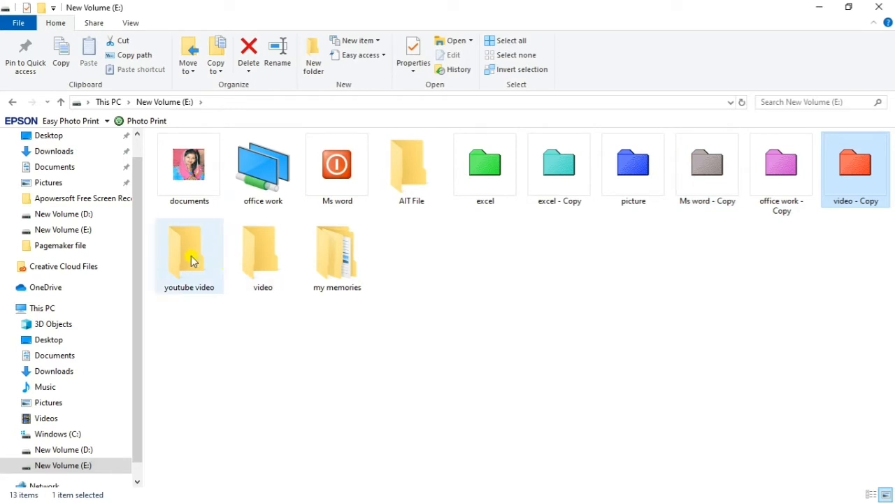
double_click(195, 190)
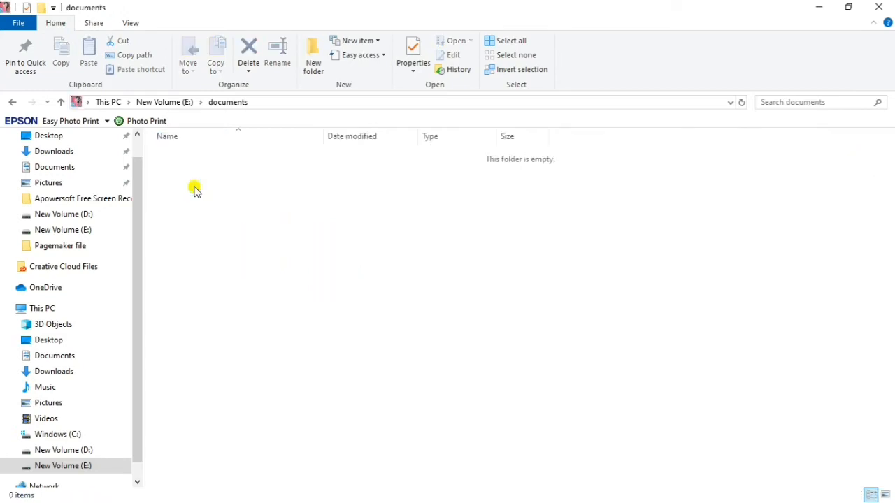
left_click(11, 101)
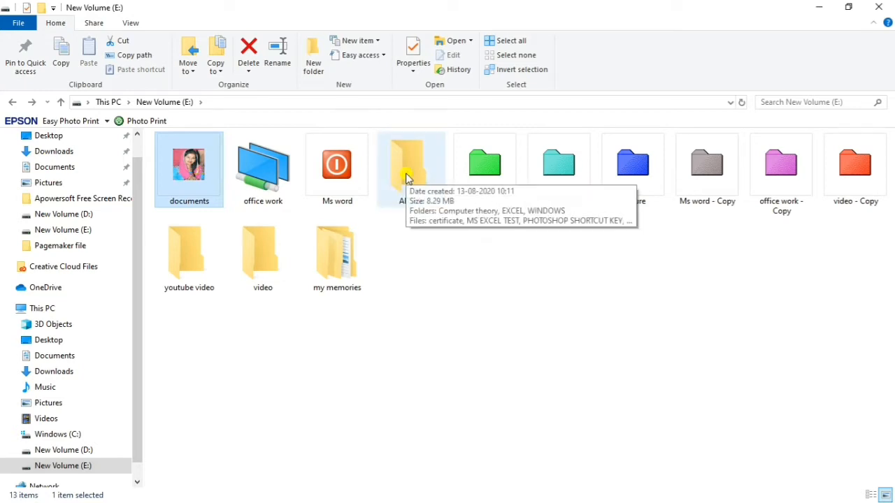
Open the photo IMG_20200128_193126_963 from my memories > Pictures > Instagram in Paint.
double_click(329, 274)
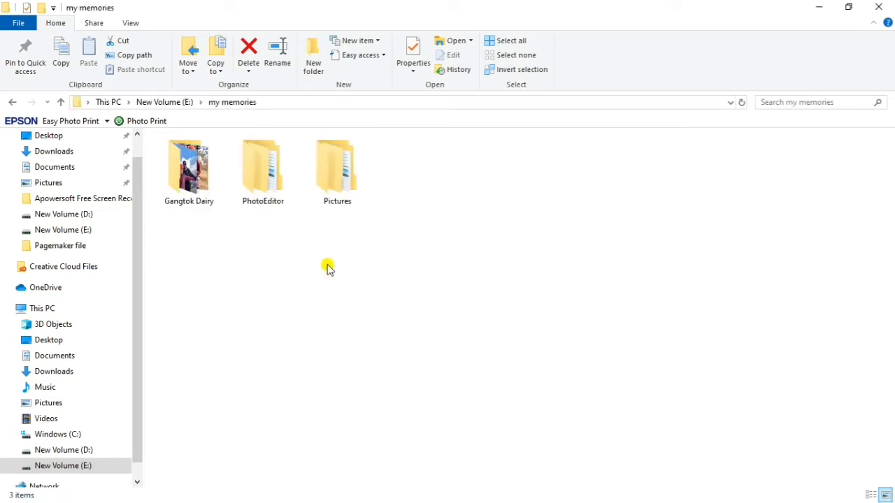
double_click(320, 165)
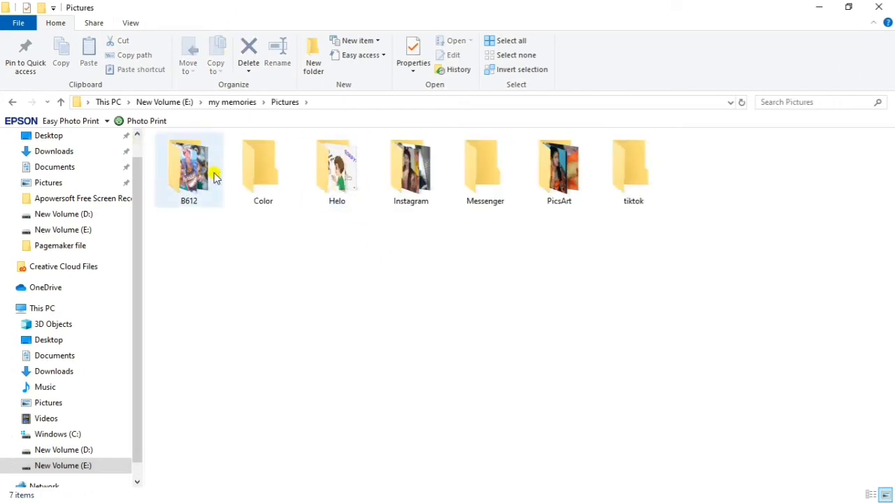
double_click(409, 169)
left_click(547, 175)
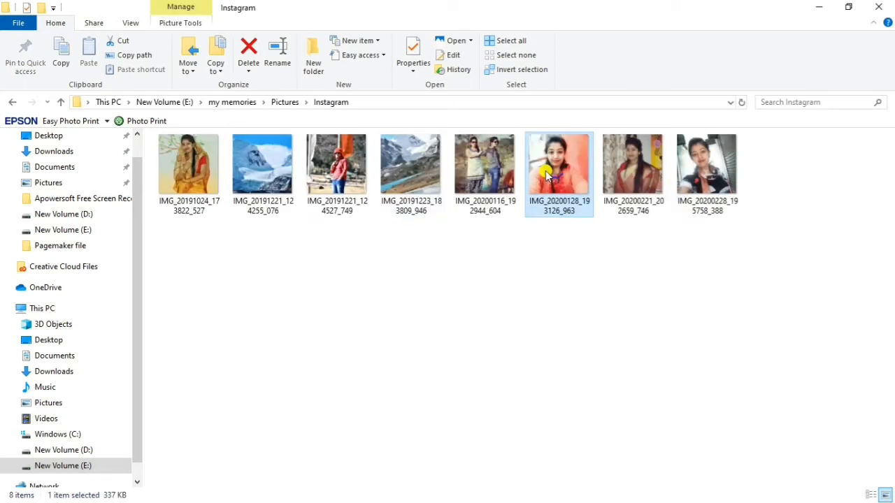
right_click(547, 175)
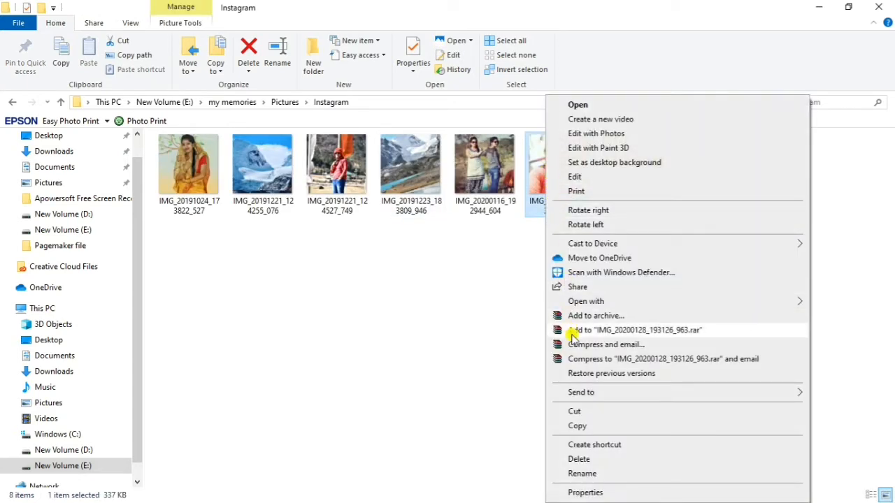
mouse_move(591, 302)
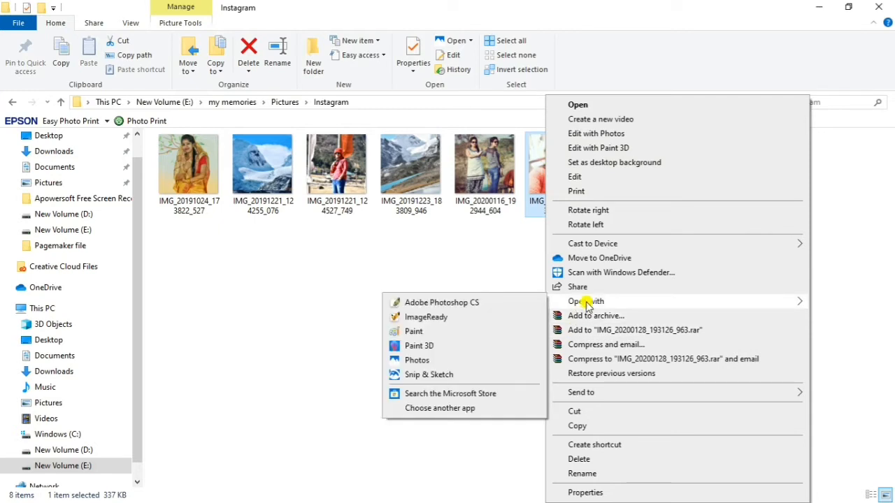
left_click(413, 332)
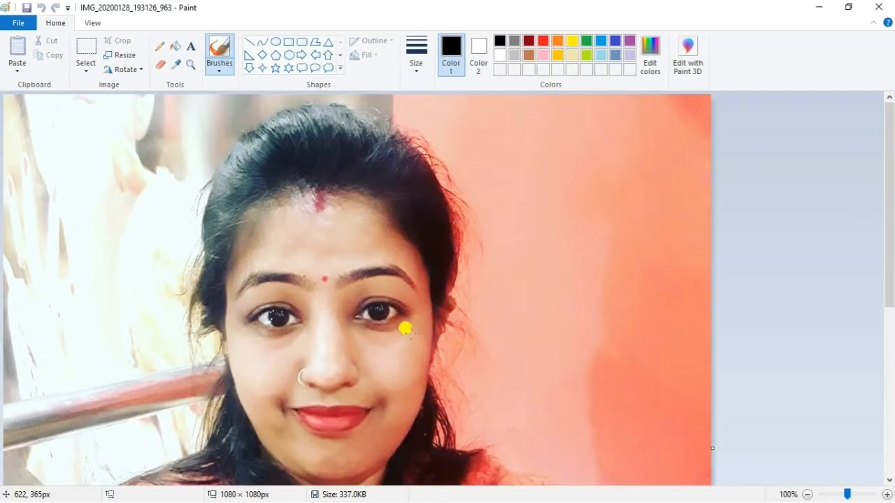
Resize the photo to 120 × 120 pixels with the aspect ratio maintained.
scroll(405, 328, "down", 5)
scroll(406, 328, "up", 5)
scroll(406, 328, "down", 5)
scroll(406, 328, "up", 5)
scroll(405, 328, "down", 5)
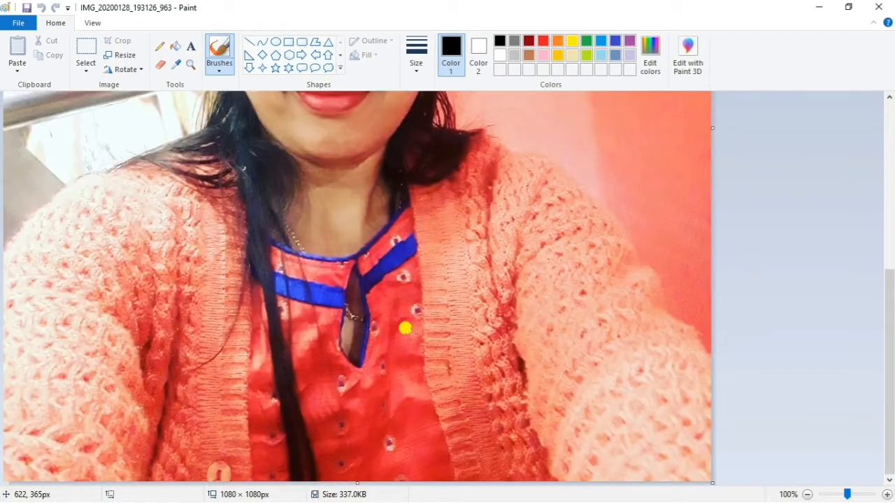
scroll(406, 327, "up", 5)
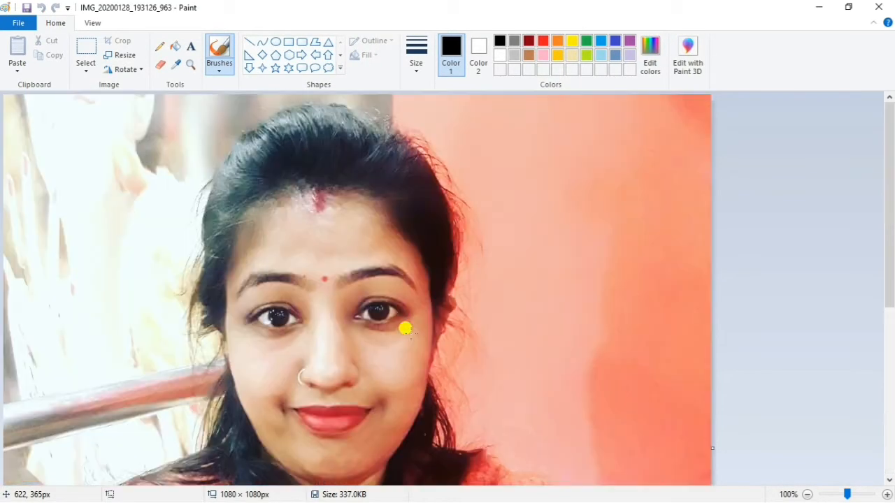
left_click(125, 58)
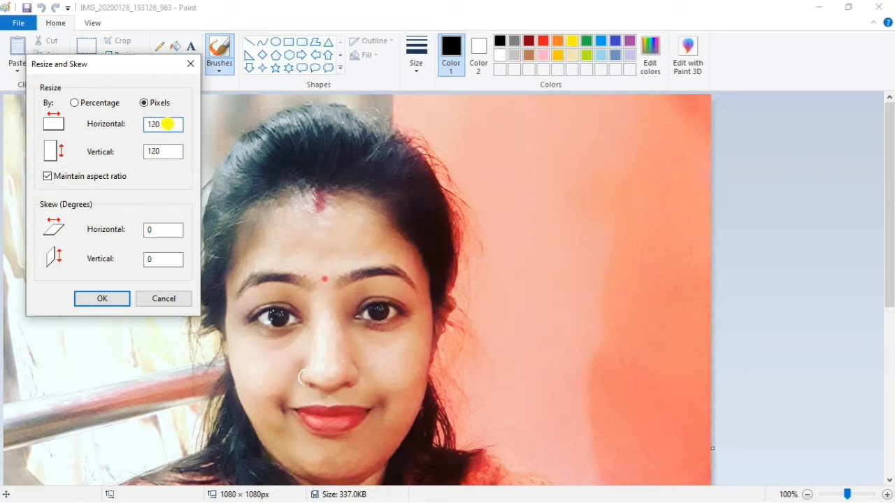
left_click(110, 299)
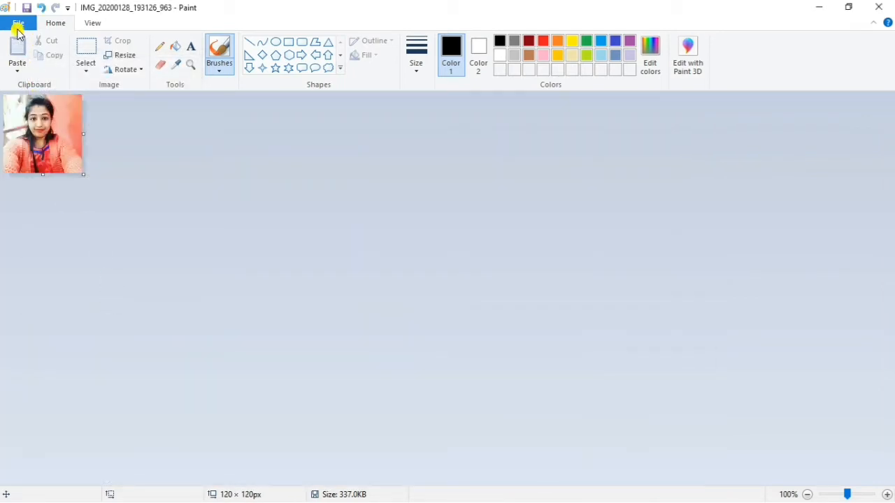
Set up saving the resized photo as a new file named assam.ico, with the type 24-bit Bitmap.
left_click(16, 26)
mouse_move(44, 140)
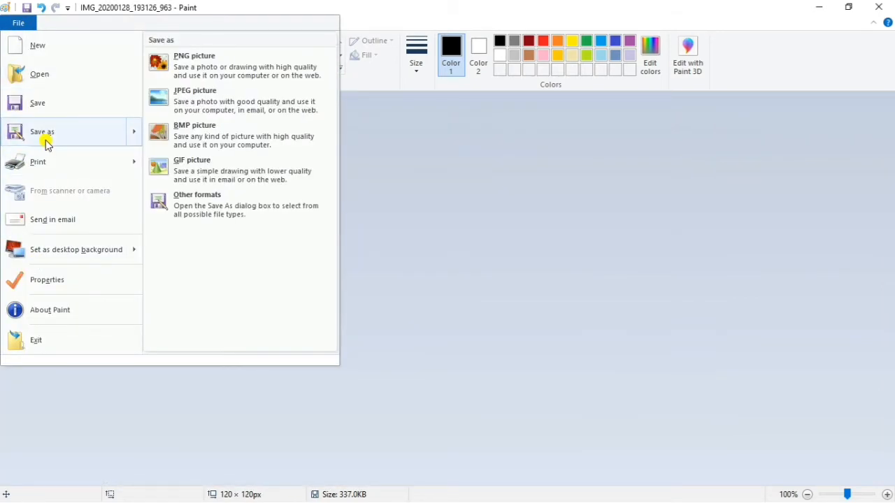
left_click(42, 133)
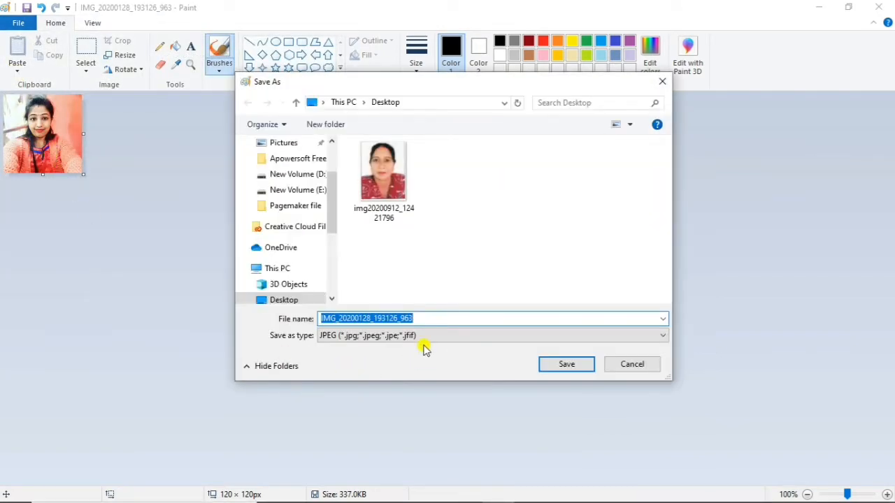
key("BackSpace")
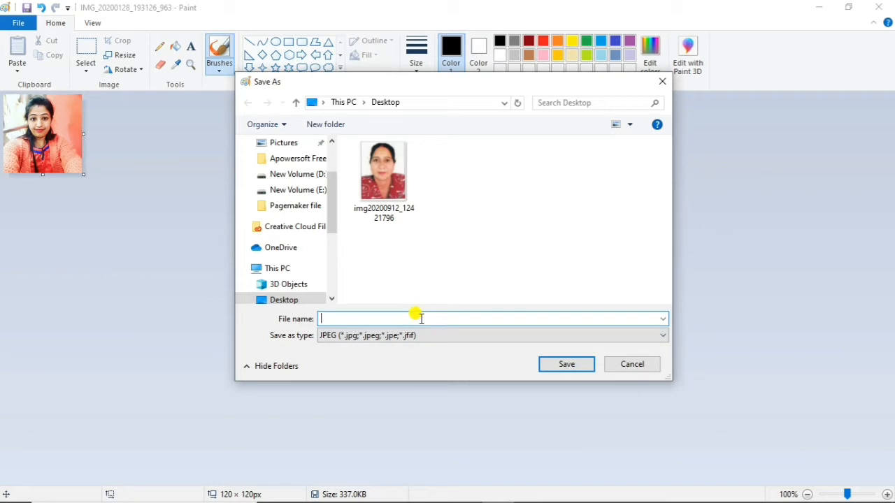
type("assam")
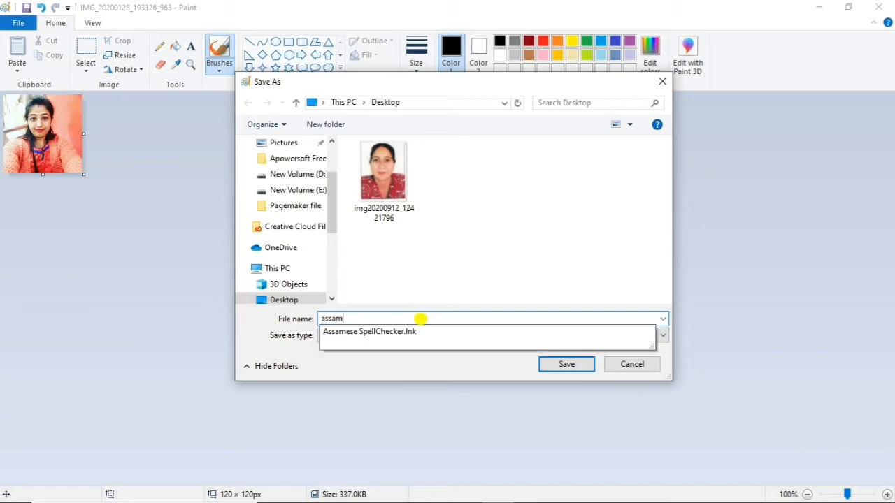
type(".")
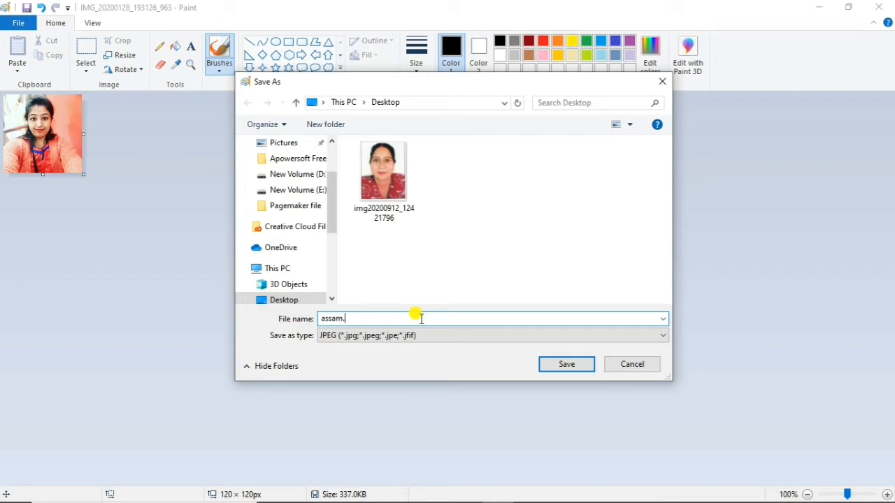
type("ico")
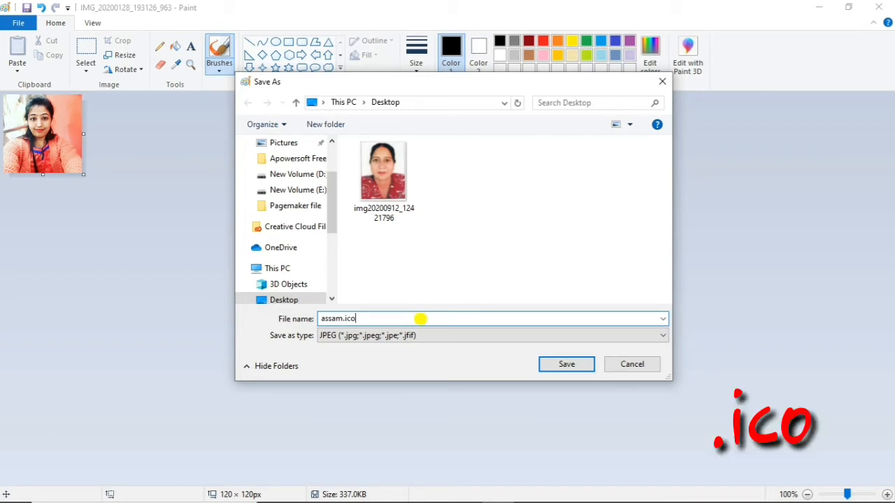
left_click(350, 336)
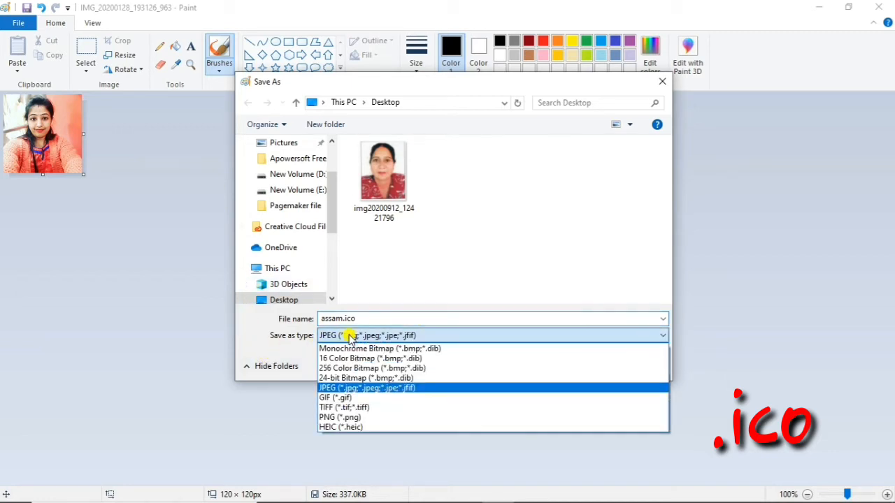
left_click(378, 378)
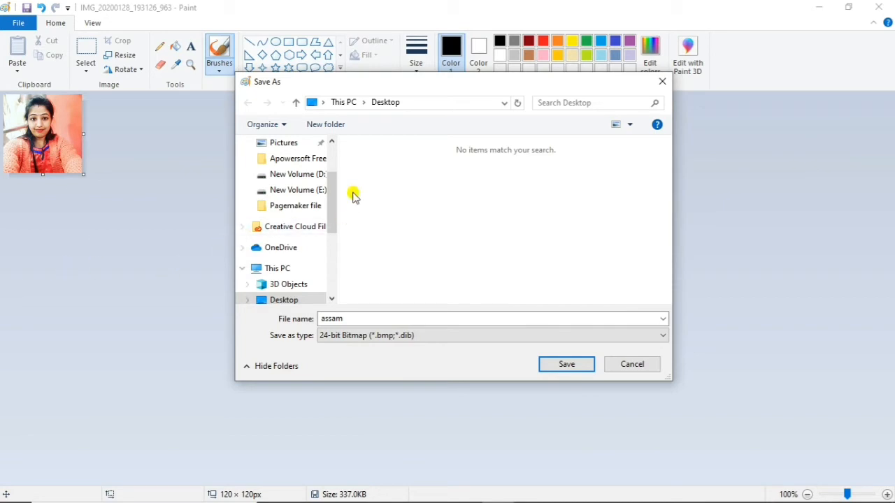
Choose the Ms word folder on New Volume (E:) as the location and save the bitmap there.
left_click(276, 174)
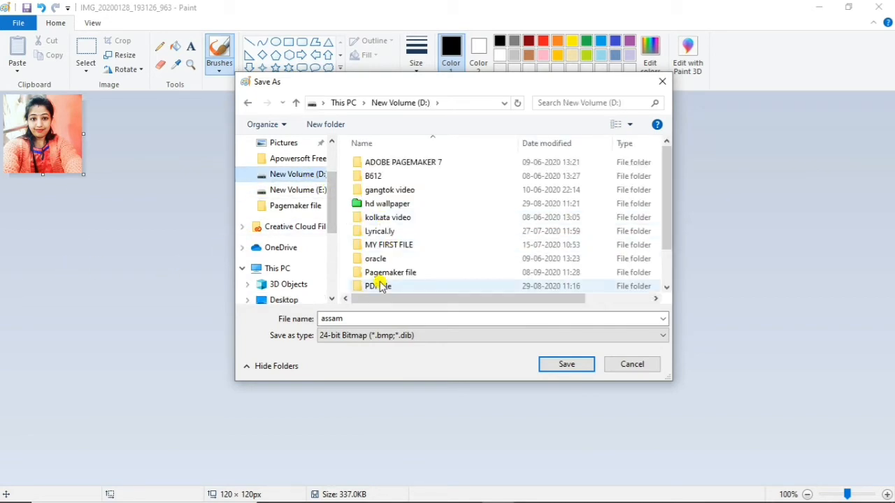
left_click(311, 190)
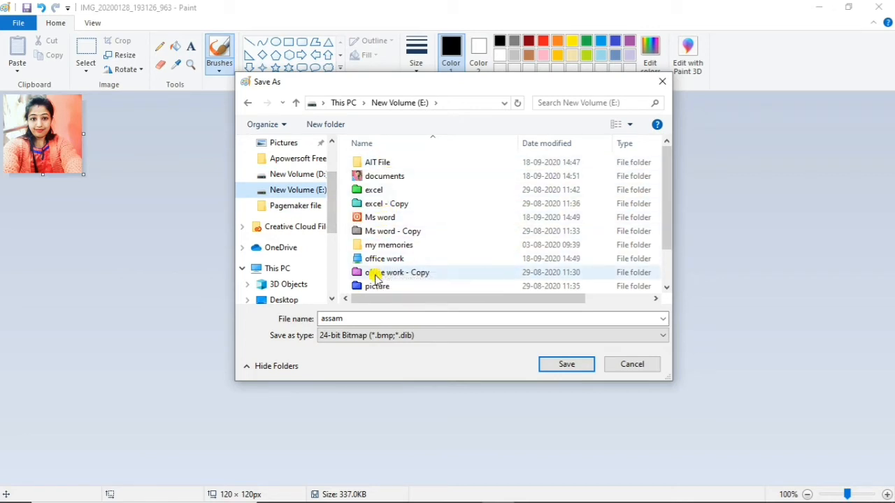
double_click(387, 218)
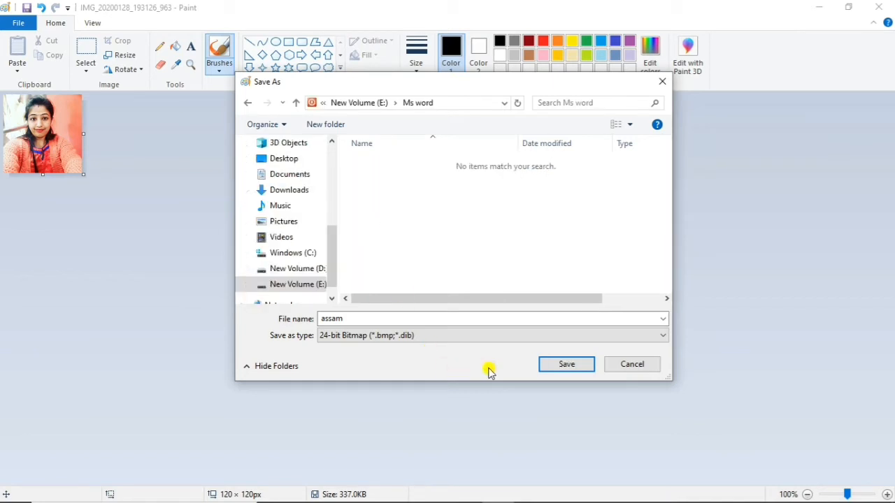
left_click(565, 364)
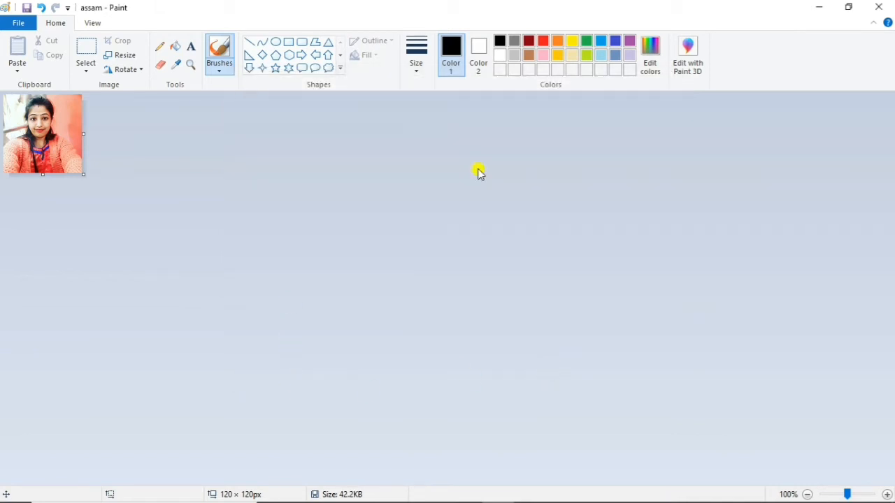
Close Paint and the Instagram folder window, then open the Ms word folder on drive E: and display its files as large thumbnails.
left_click(877, 7)
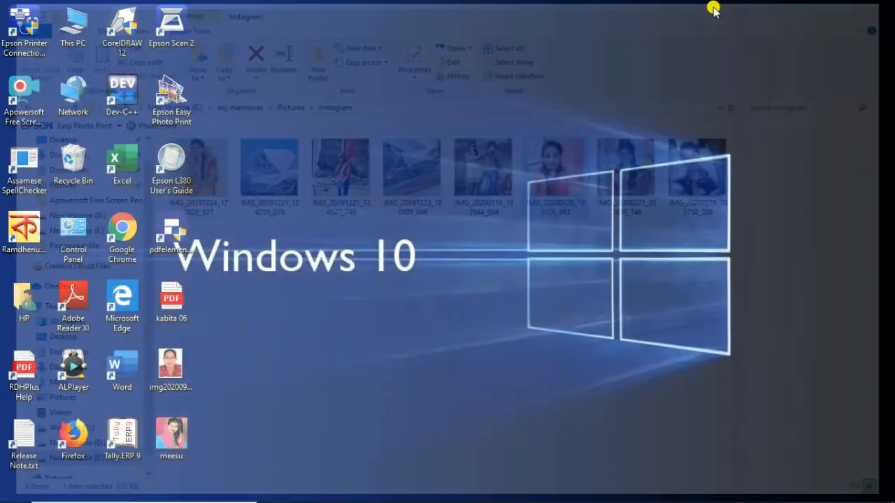
left_click(879, 7)
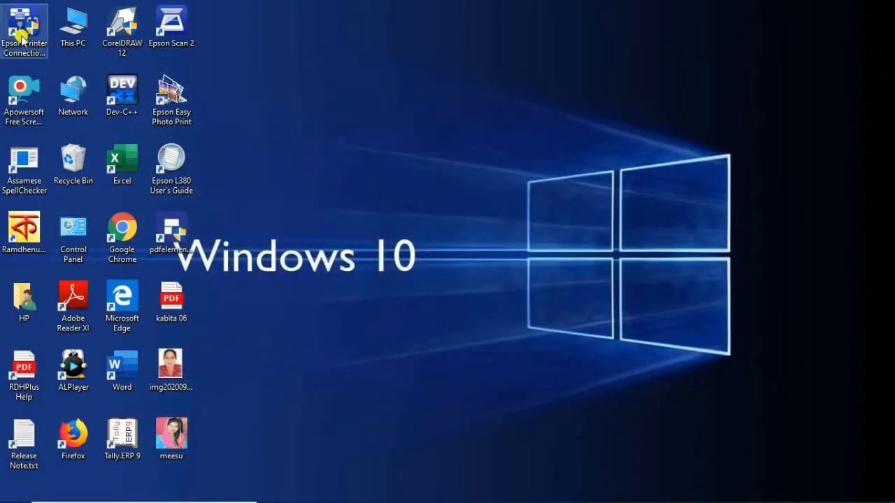
double_click(63, 27)
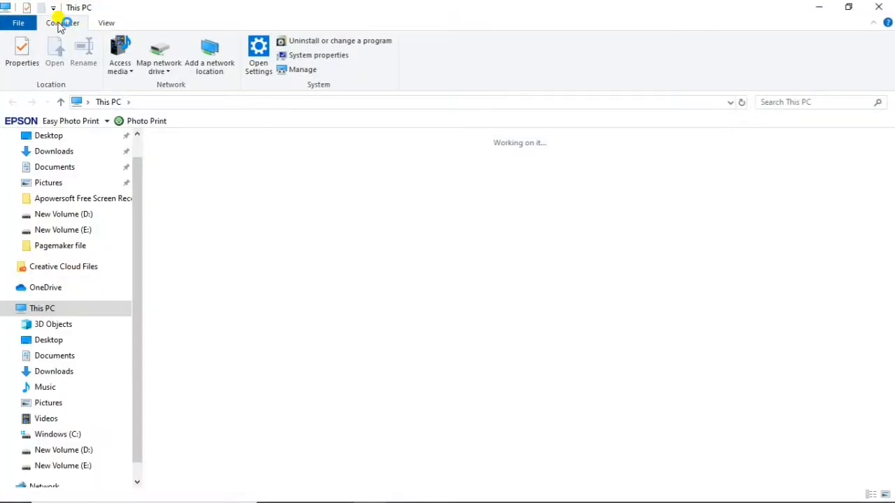
double_click(526, 256)
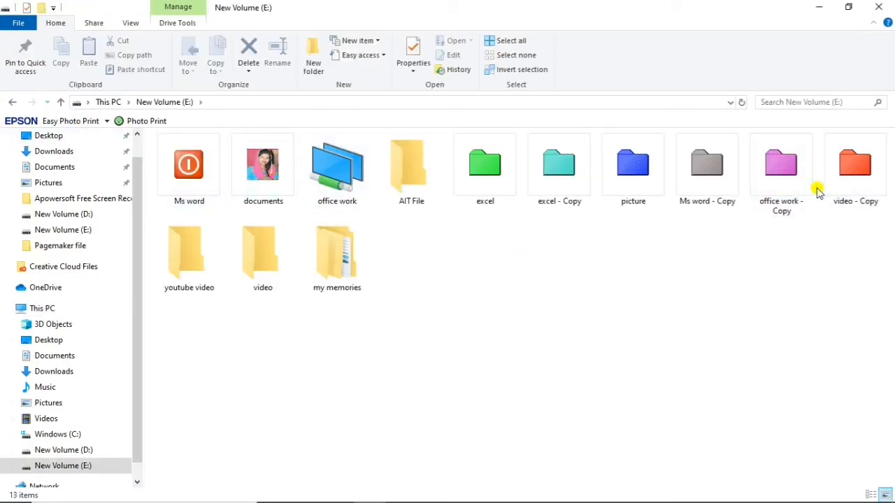
double_click(188, 190)
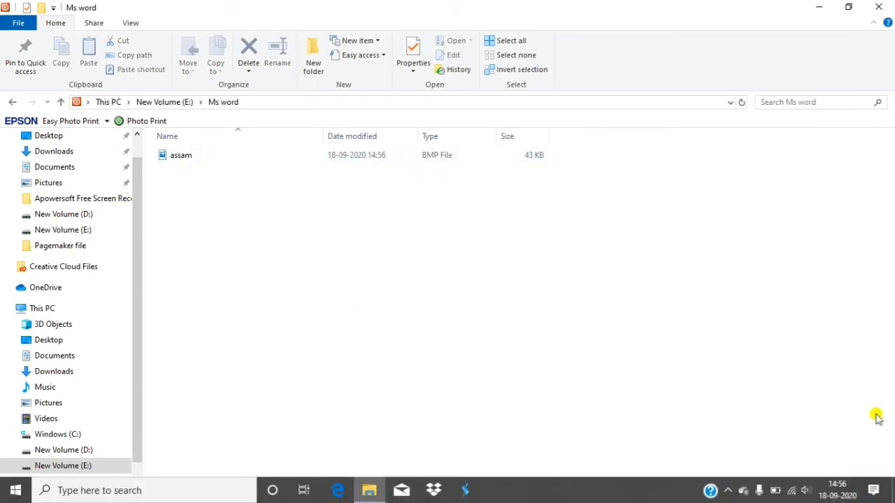
left_click(884, 494)
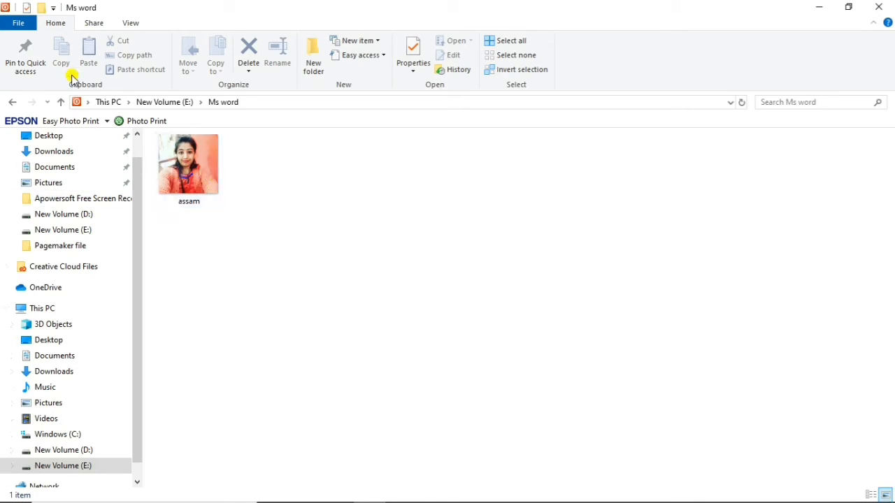
Return to New Volume (E:) and open the icon selection for the my memories folder through its customization properties.
left_click(10, 102)
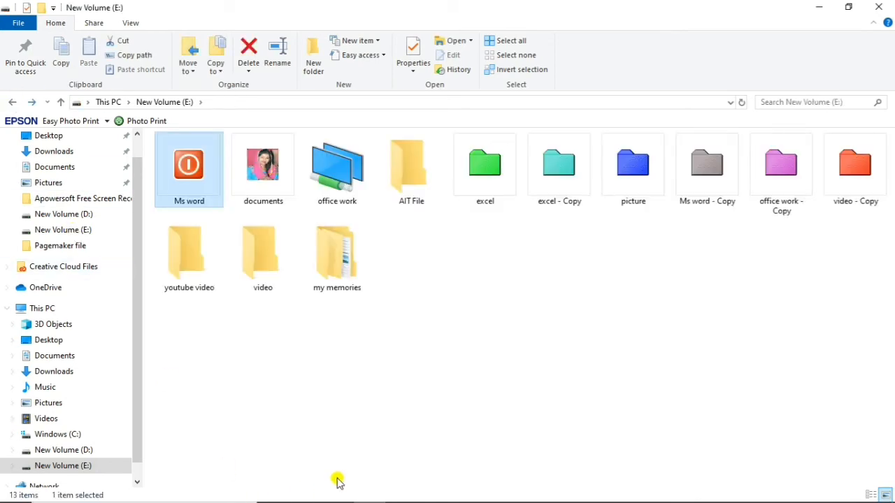
left_click(427, 324)
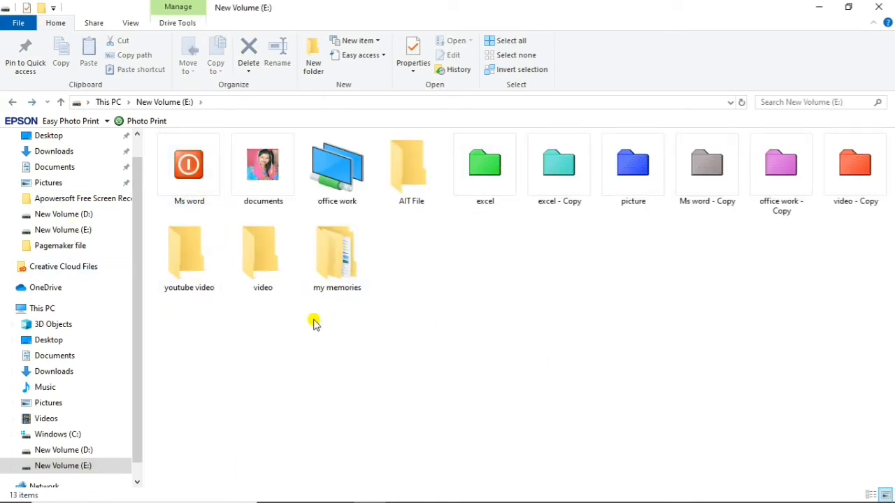
right_click(343, 270)
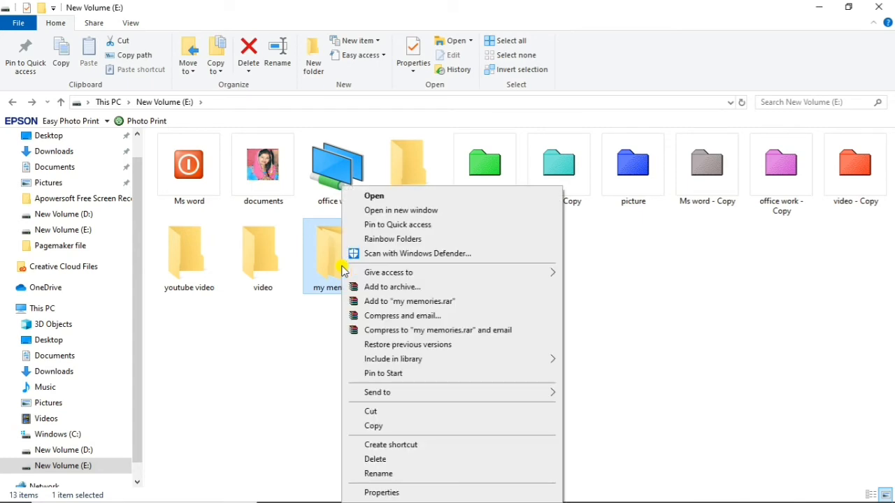
left_click(381, 493)
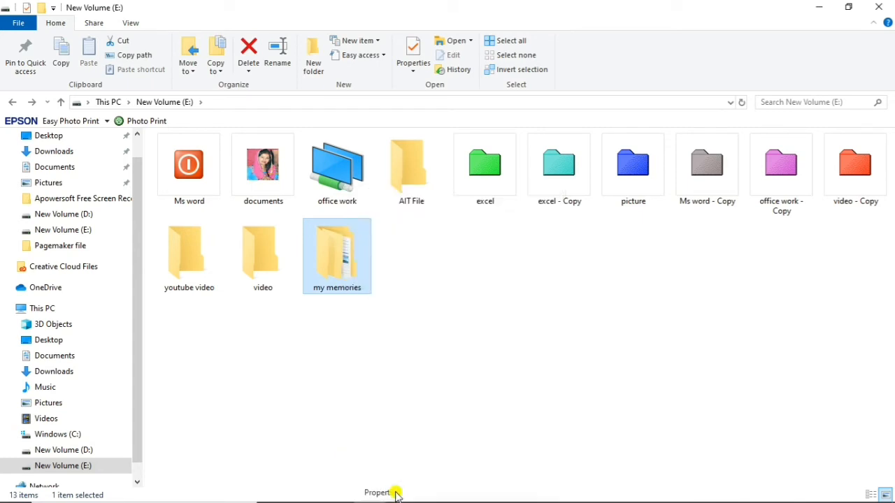
left_click(529, 213)
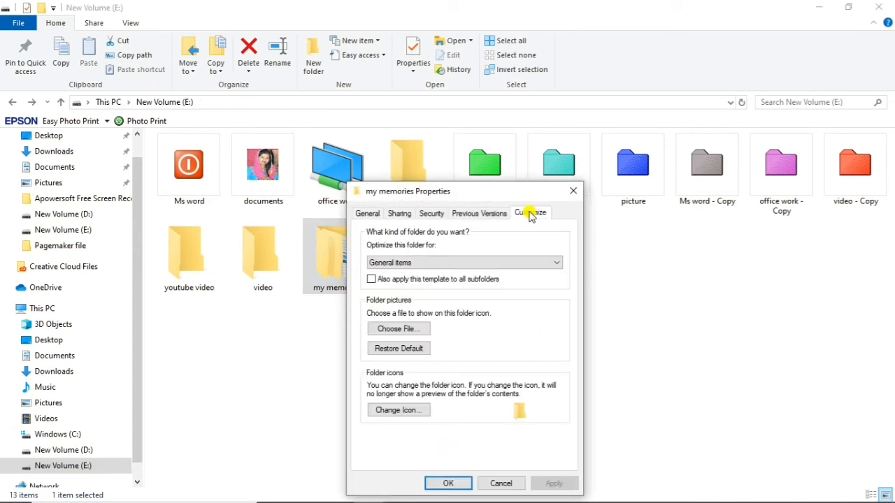
left_click(397, 412)
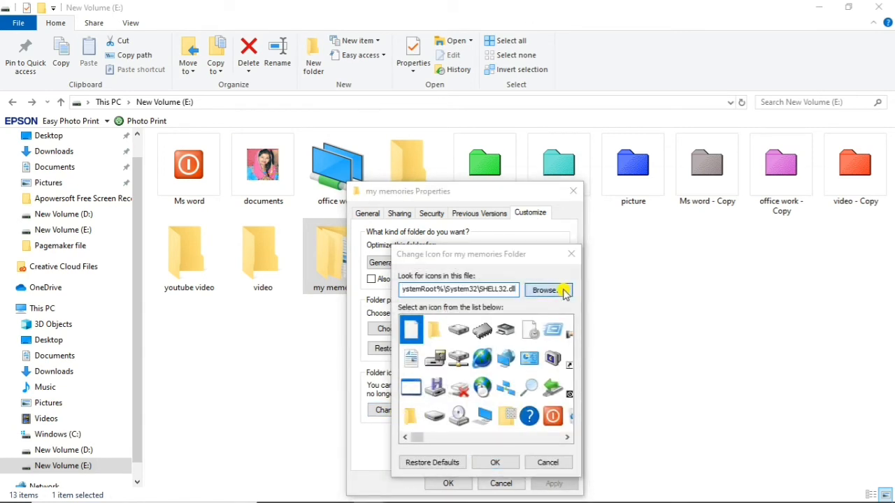
Load the assam bitmap from the Ms word folder on New Volume (E:) as the icon source, with the file filter set to All files.
left_click(564, 290)
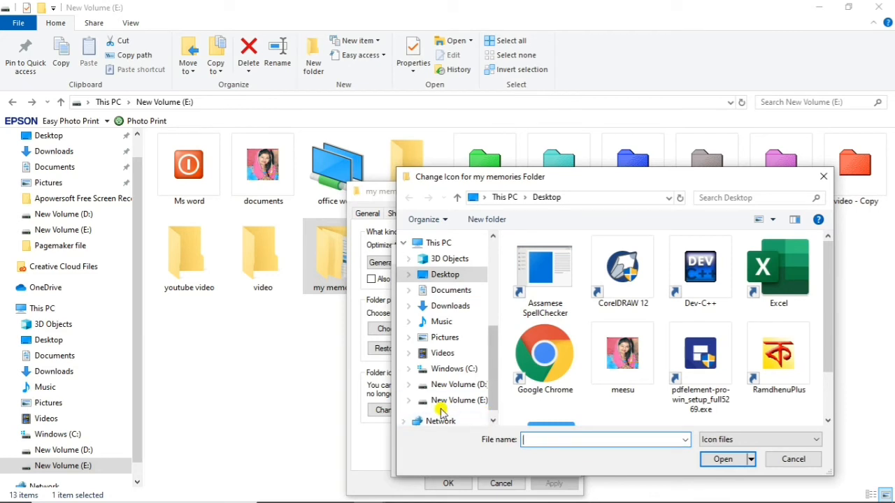
left_click(456, 400)
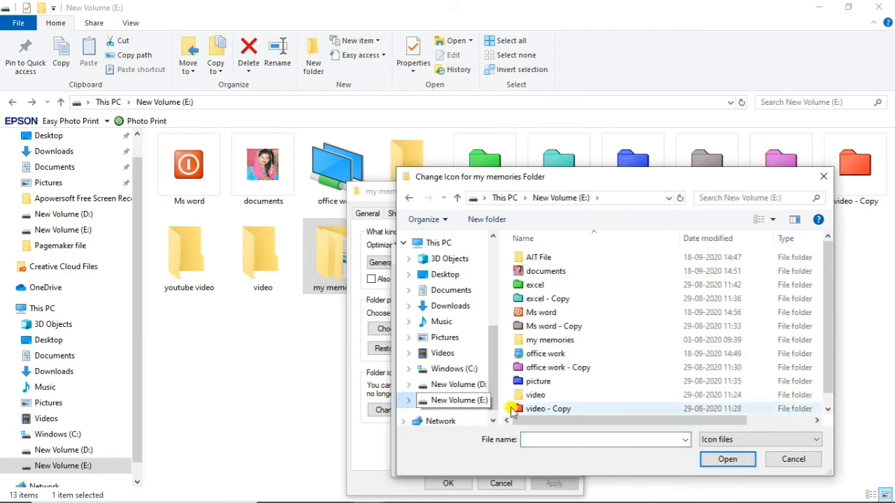
double_click(545, 313)
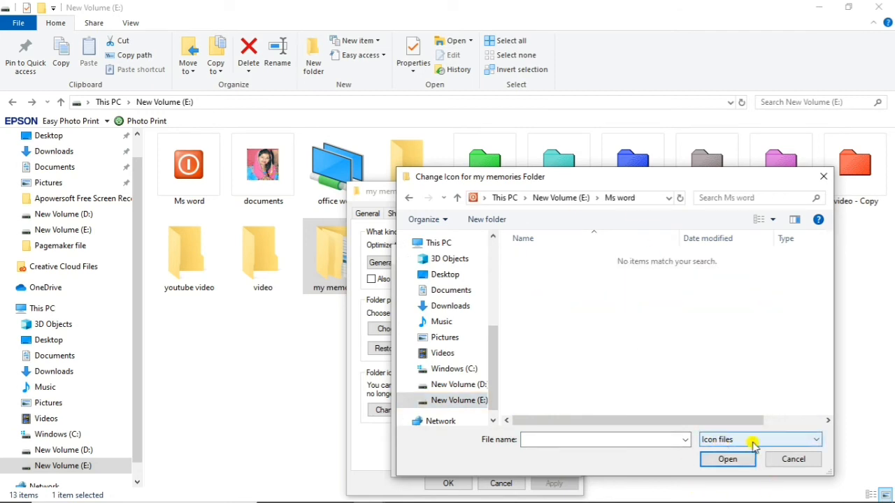
left_click(729, 439)
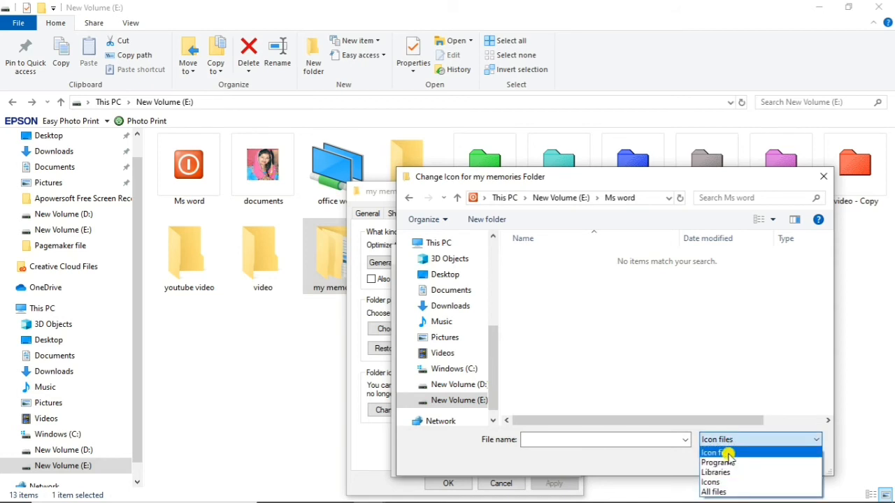
left_click(714, 493)
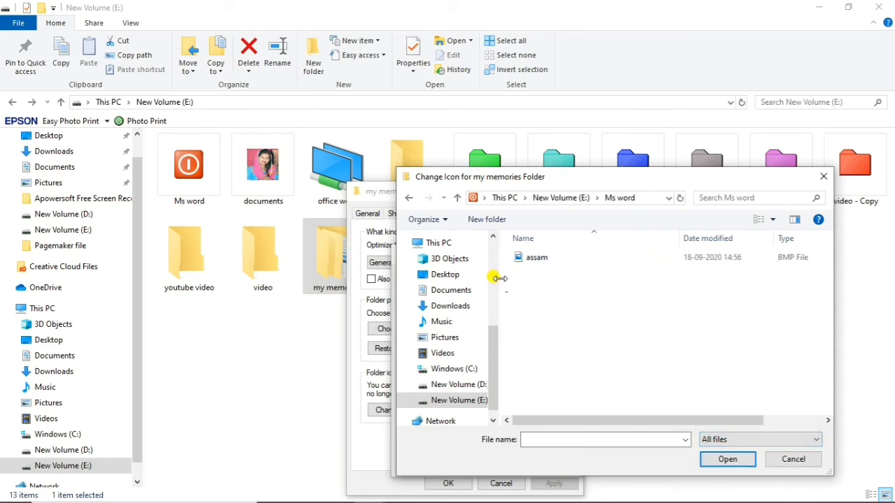
left_click(521, 260)
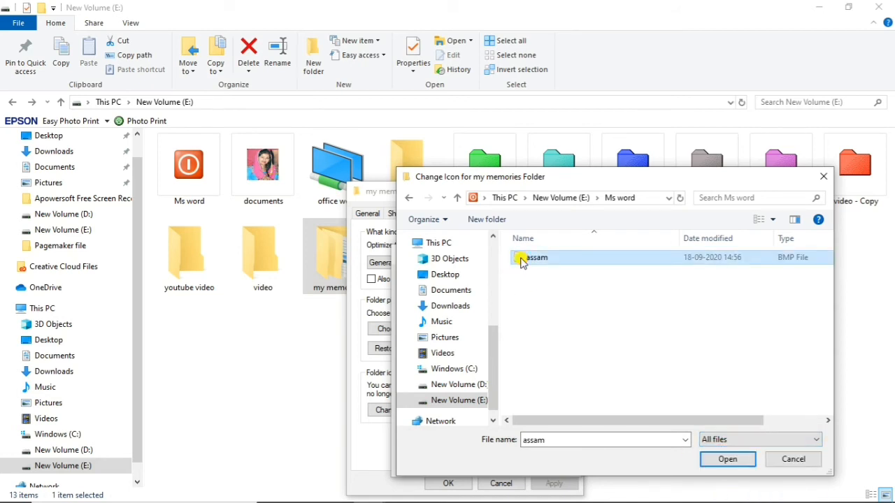
left_click(728, 460)
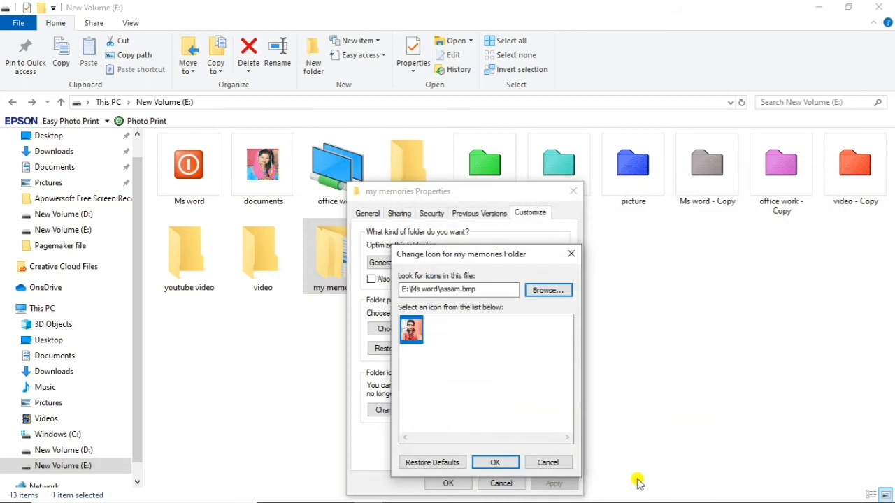
Apply the photo as the my memories folder's icon and close the folder's properties.
left_click(494, 463)
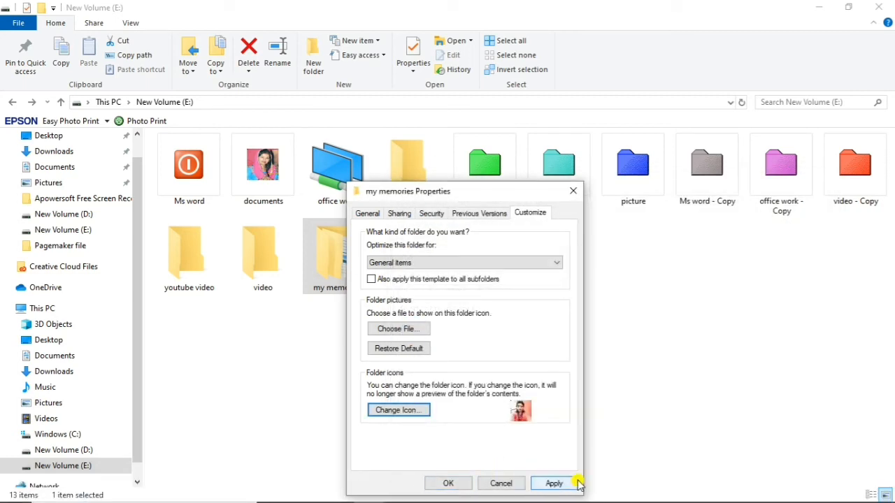
left_click(552, 483)
left_click(449, 483)
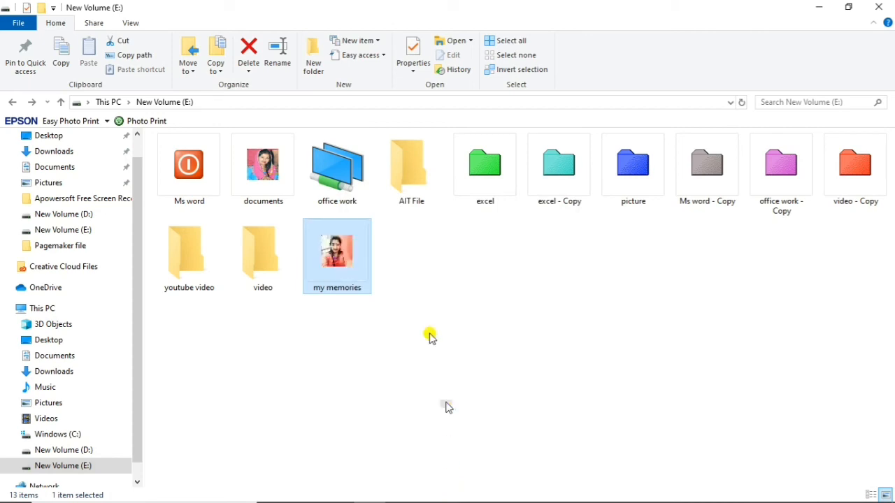
left_click(457, 284)
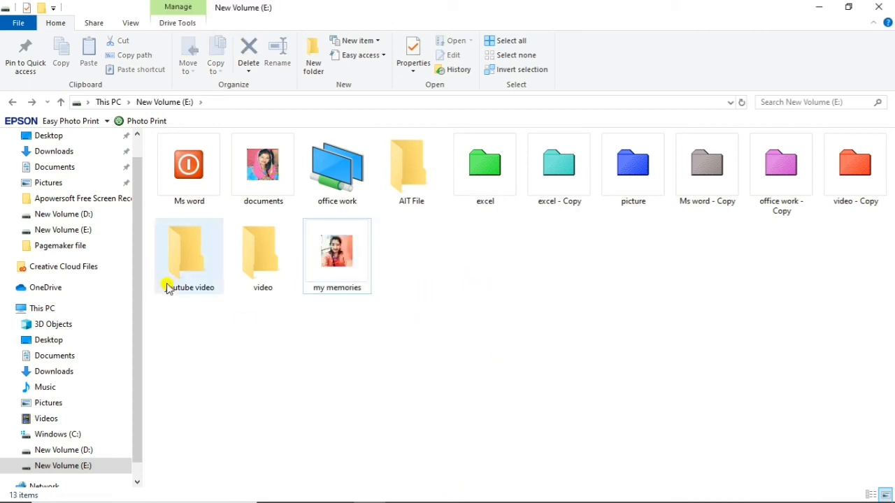
View the contents of the my memories folder and return to the folder list on New Volume (E:).
left_click(216, 256)
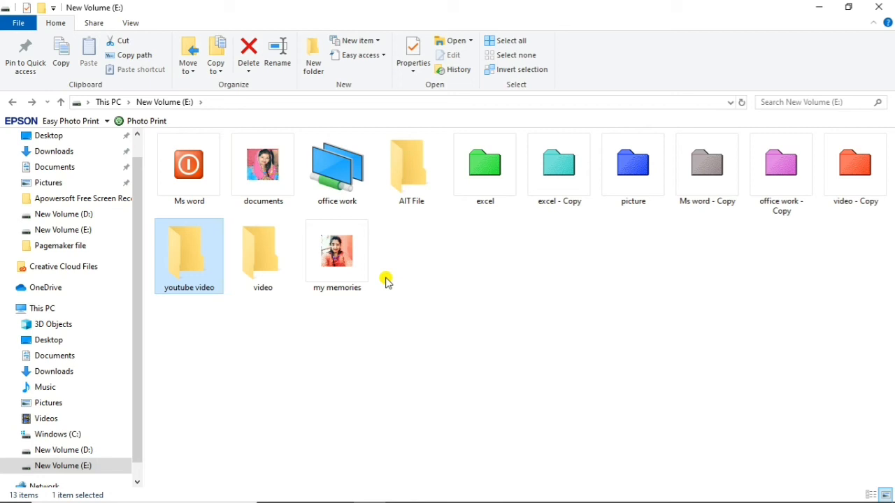
double_click(353, 262)
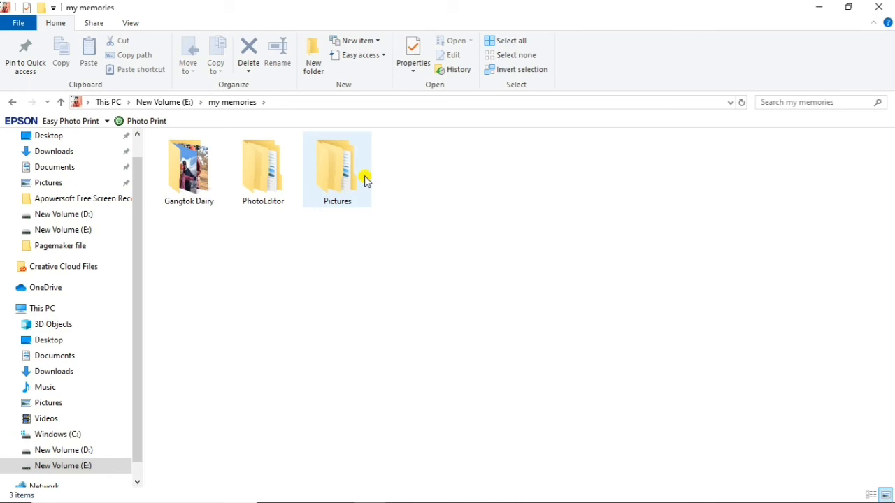
left_click(15, 102)
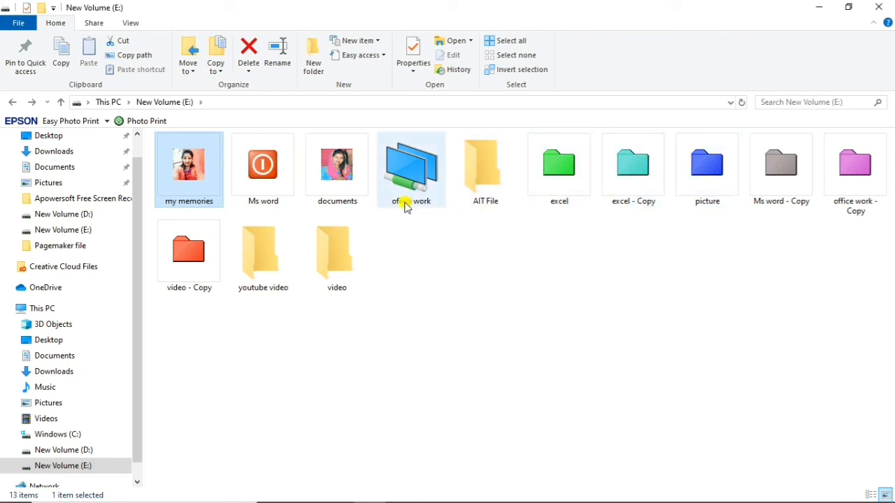
left_click(411, 174)
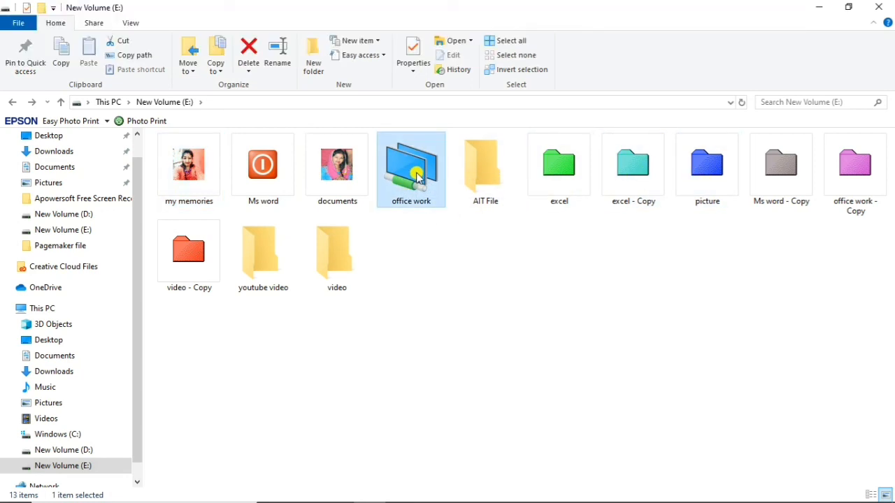